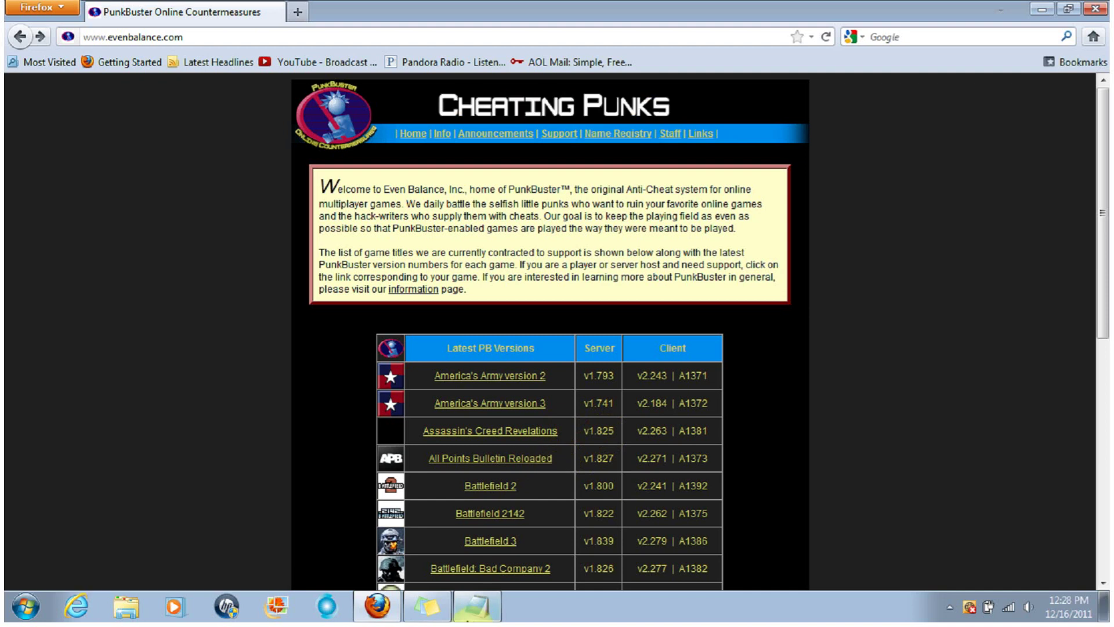
- Navigate from the PunkBuster site via All Points Bulletin Reloaded and Download to the PBSetup download table
left_click(473, 607)
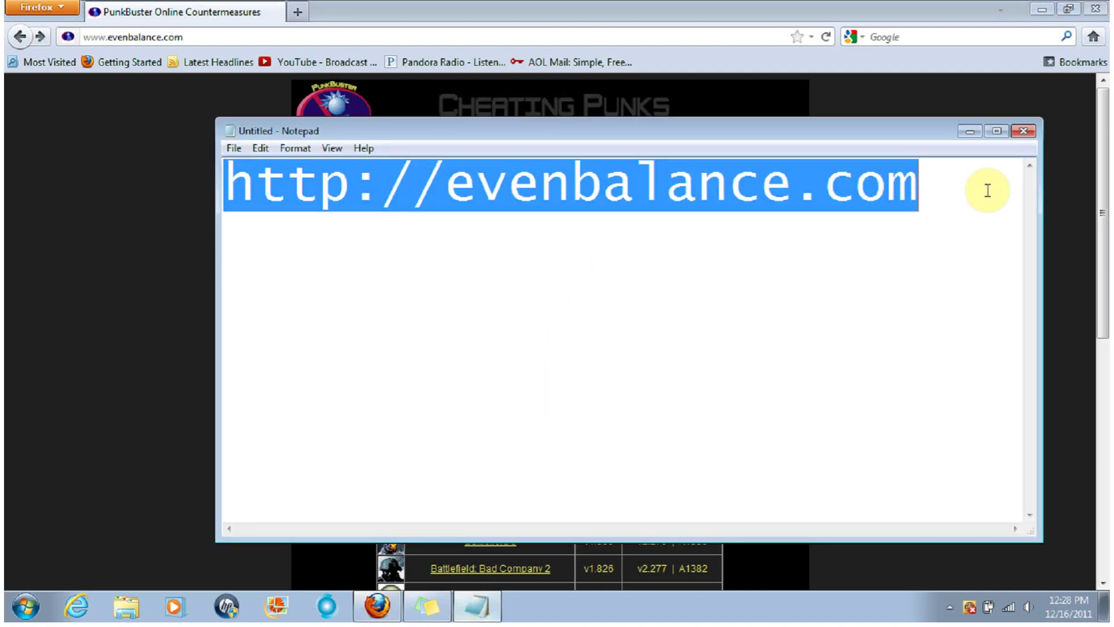
left_click(940, 108)
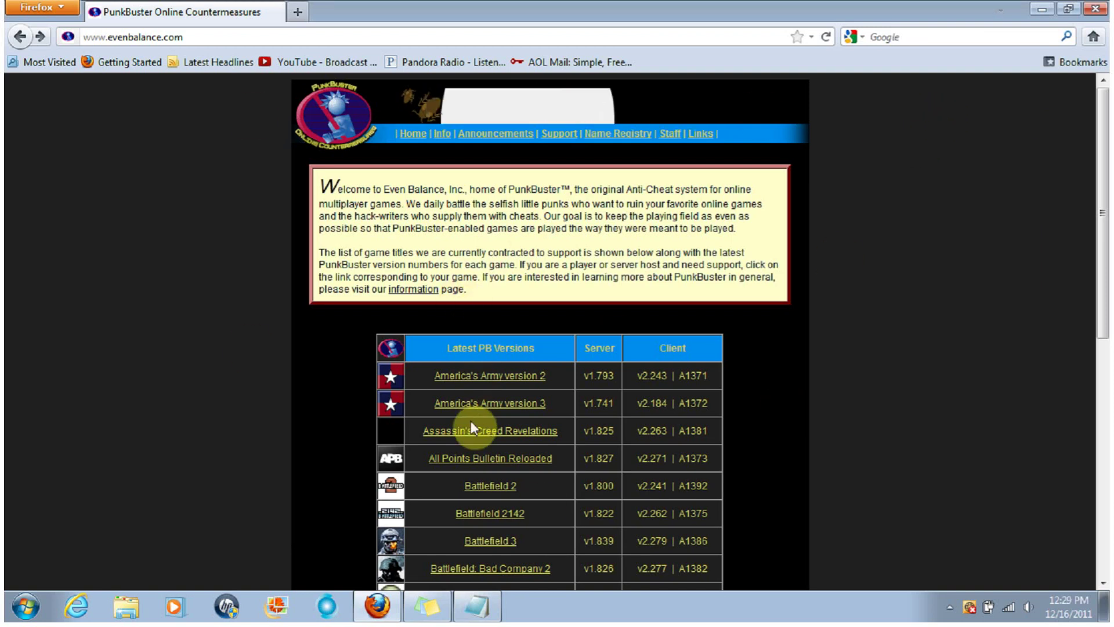
left_click(501, 470)
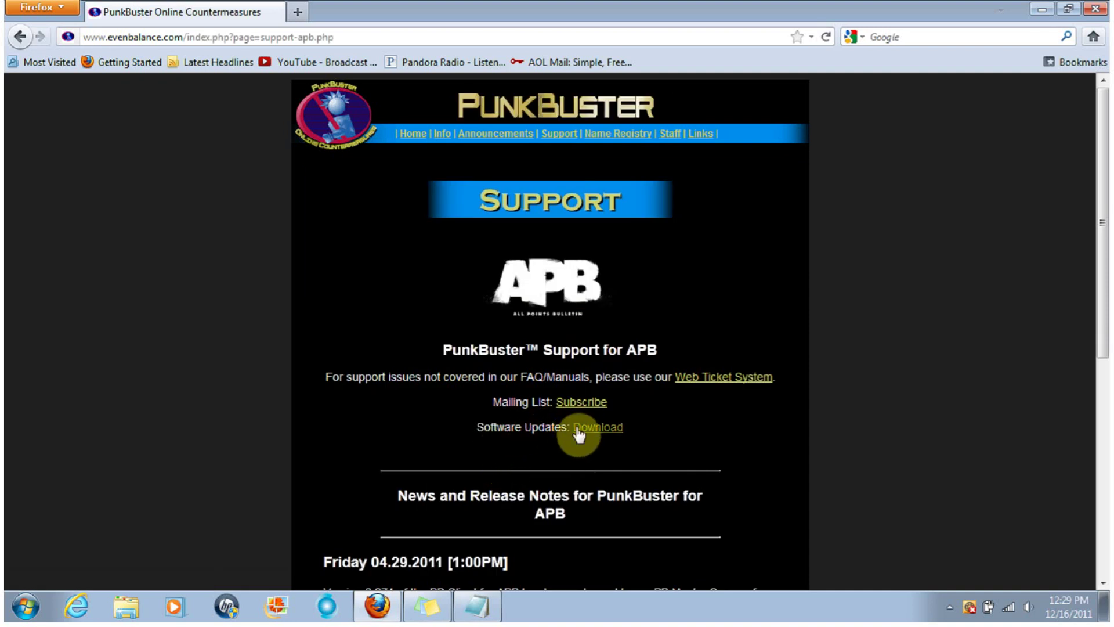
left_click(606, 432)
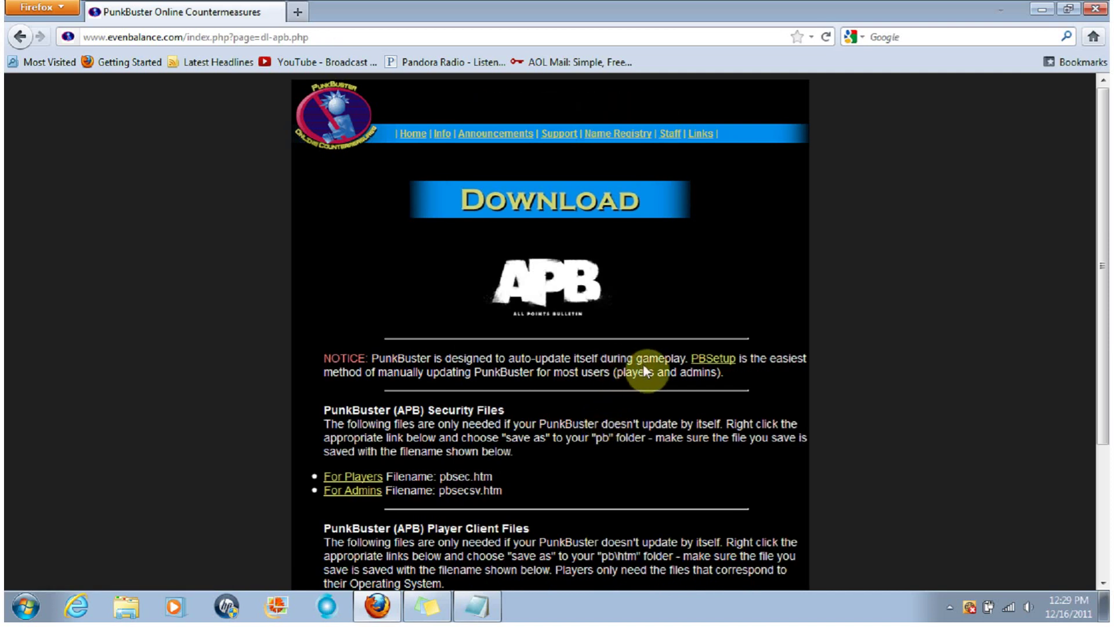
left_click(722, 360)
scroll(795, 319, "down", 9)
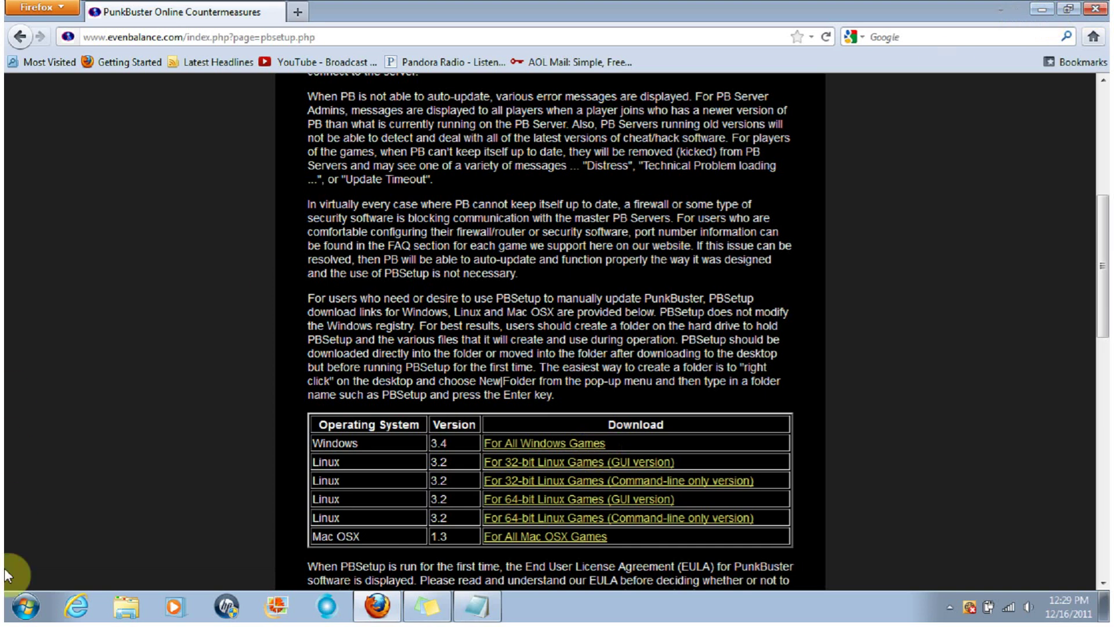
- Launch pbsetup by searching 'pb' in Start and accept the PunkBuster EULA
left_click(26, 607)
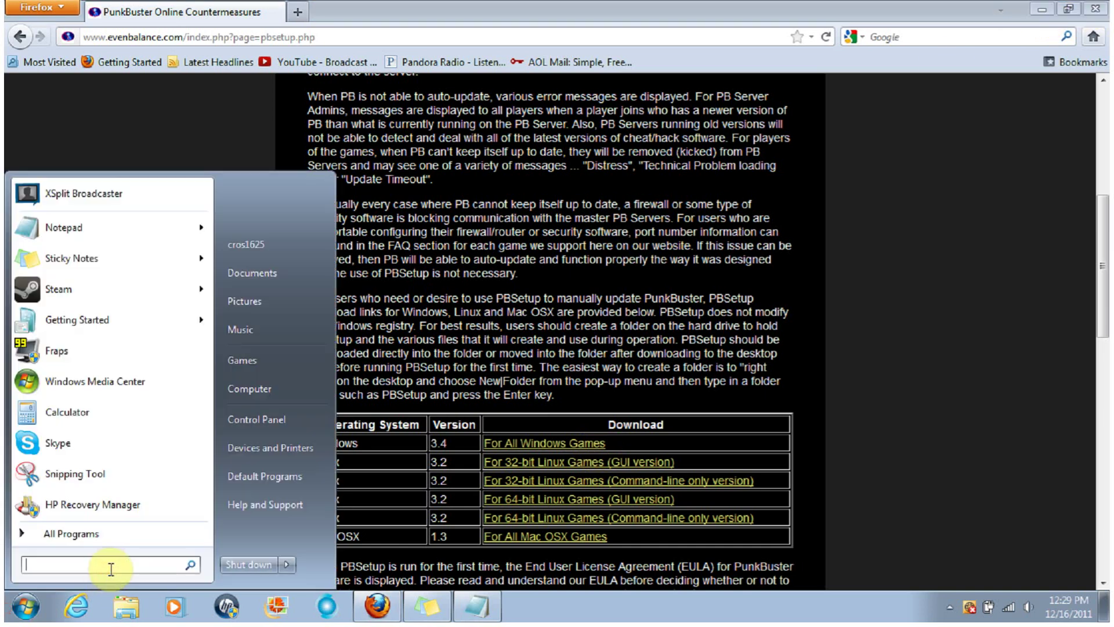
type("pb")
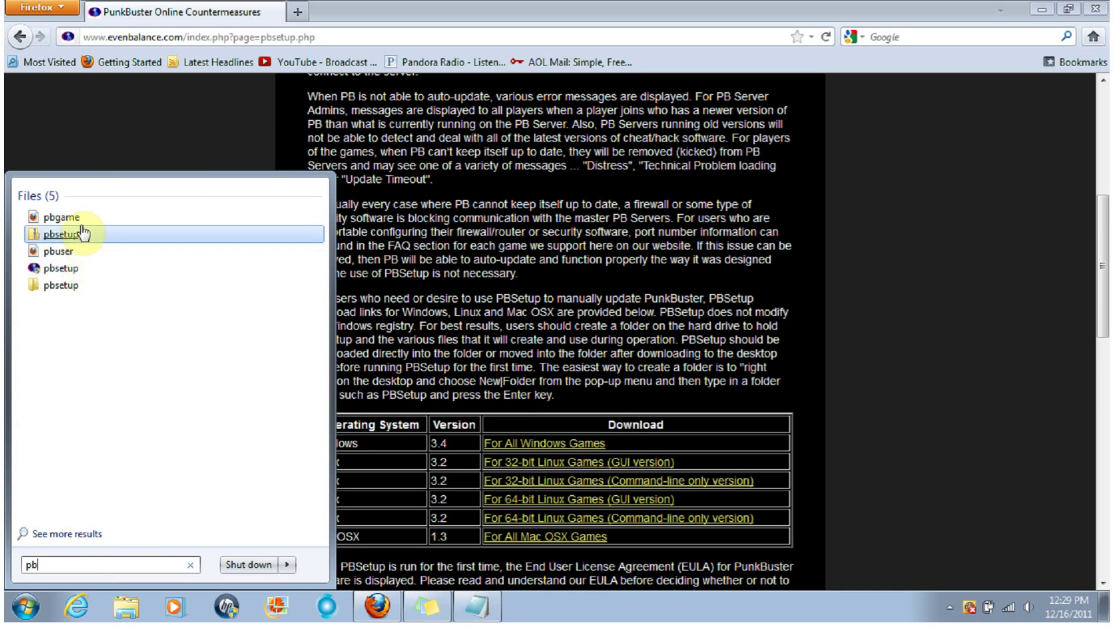
left_click(69, 269)
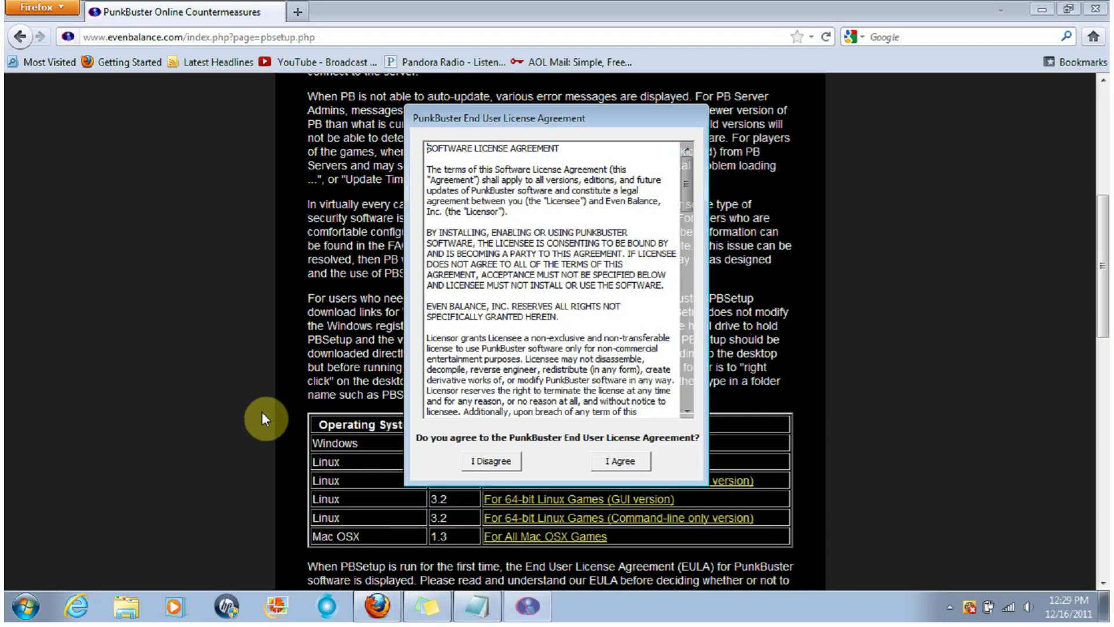
left_click(621, 464)
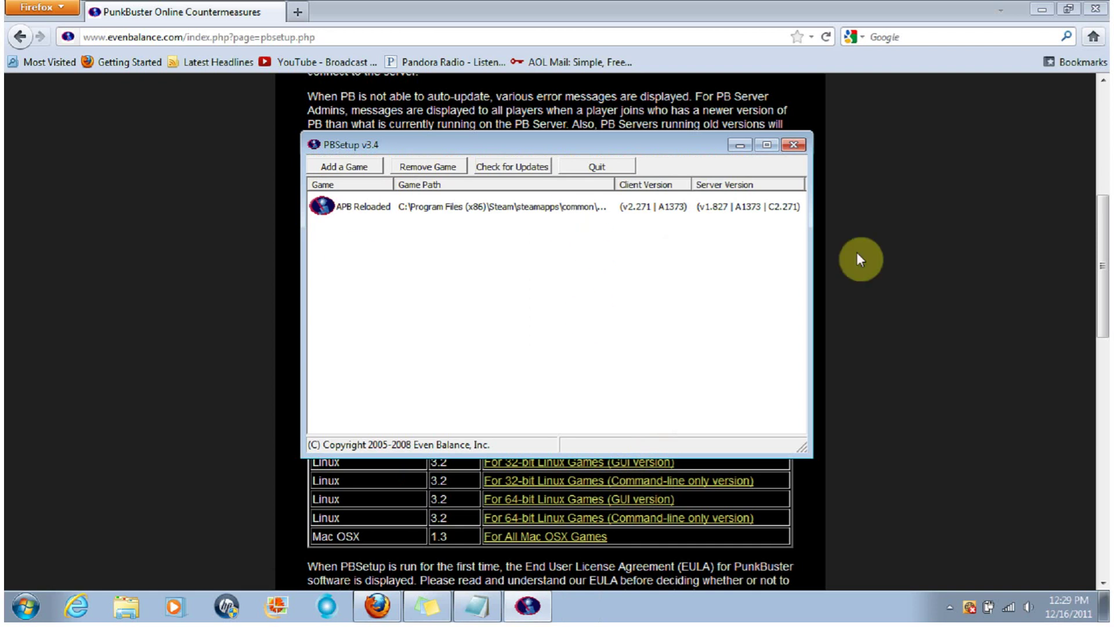
- Add a game, choose APB Reloaded, review its auto-filled GamersFirst path, and browse for the folder instead
left_click(410, 214)
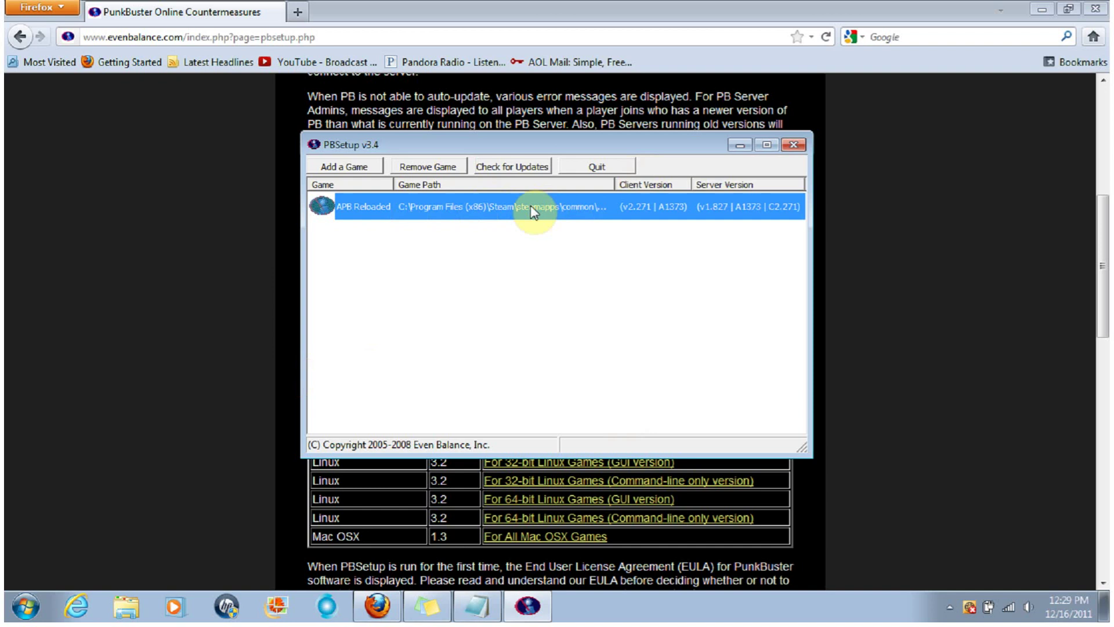
left_click(370, 165)
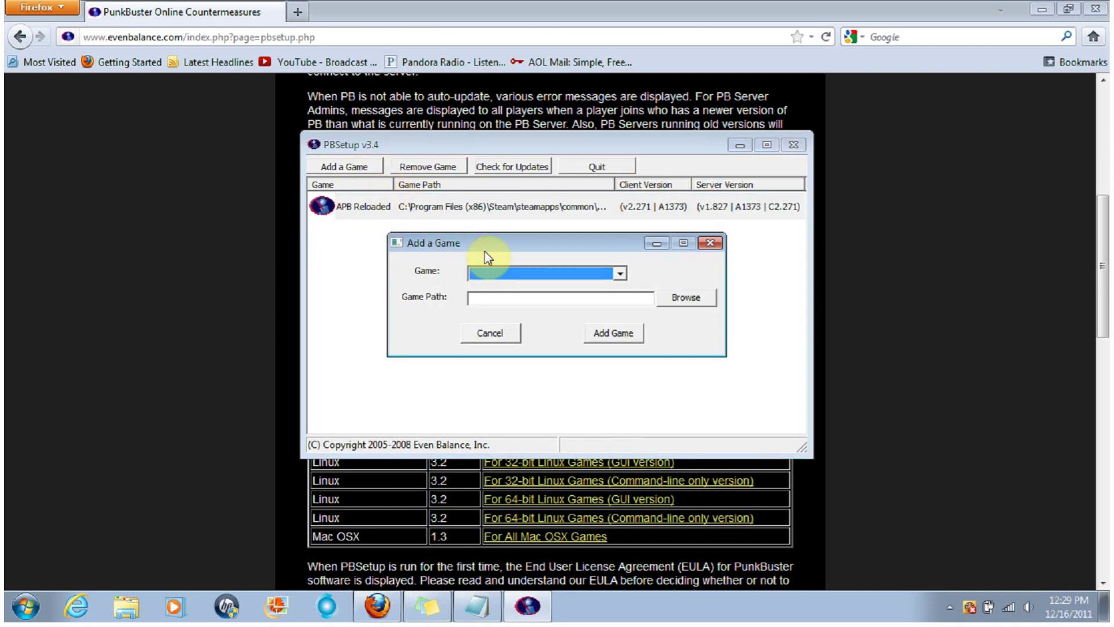
left_click(497, 272)
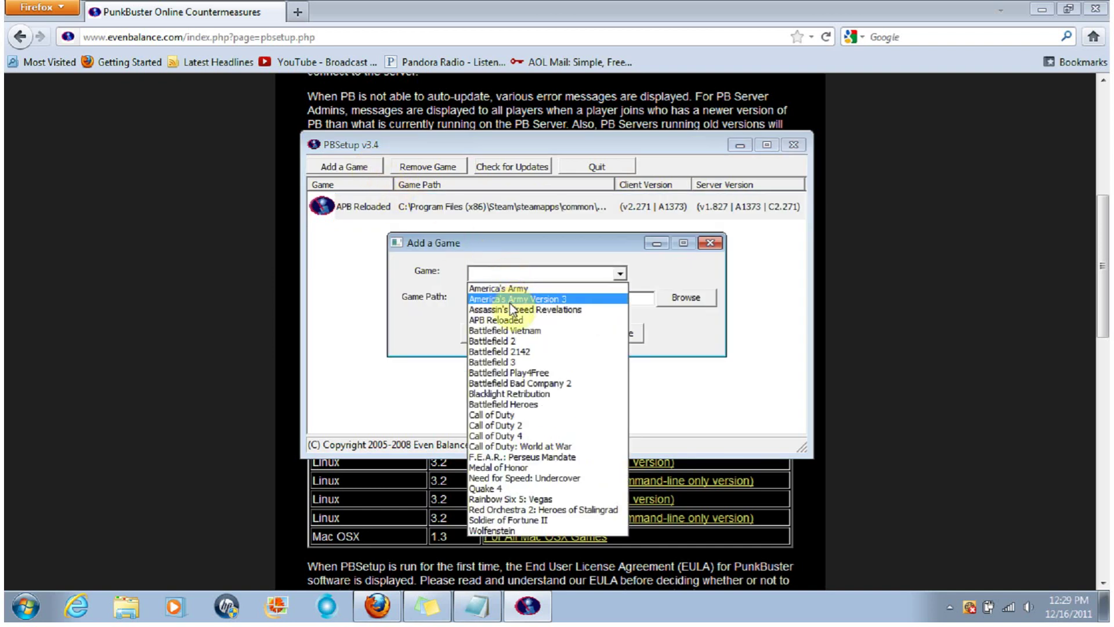
left_click(520, 322)
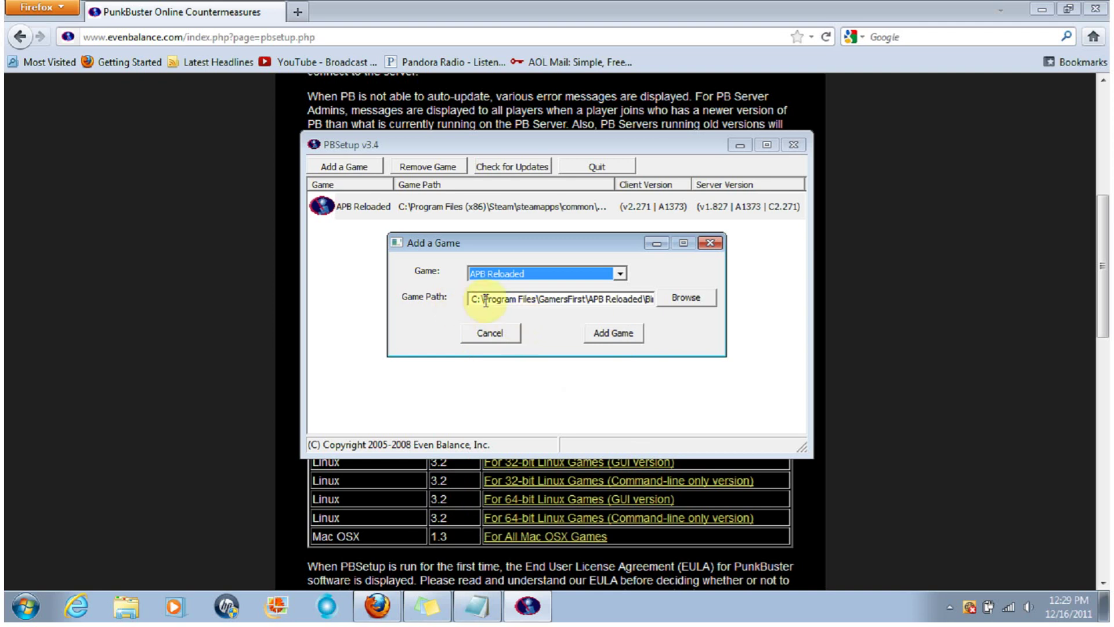
left_click_drag(485, 301, 522, 302)
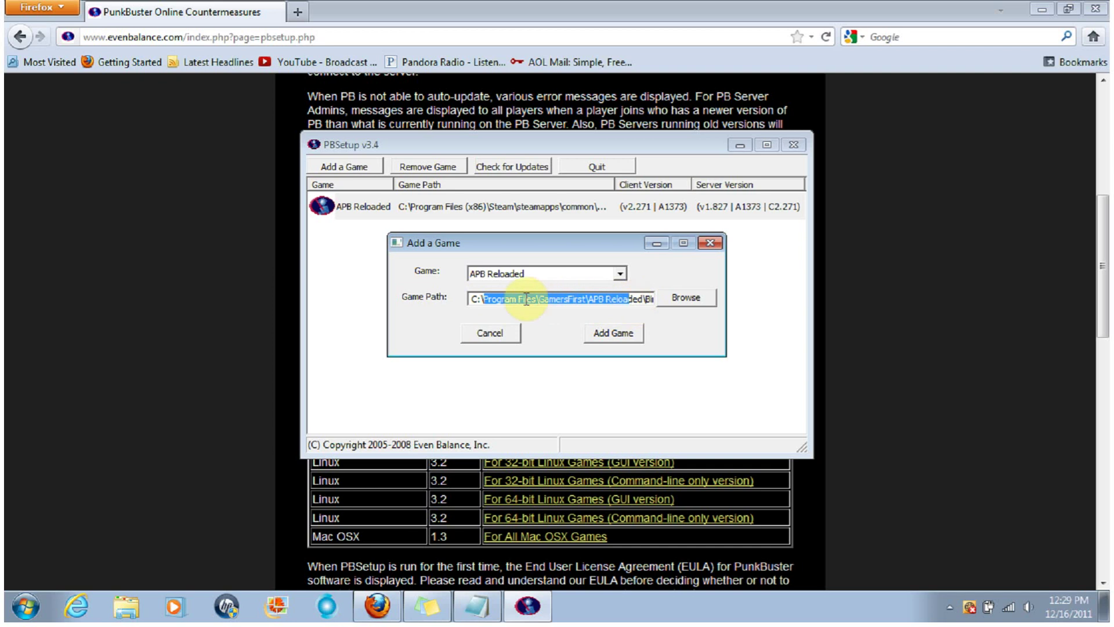
left_click(546, 301)
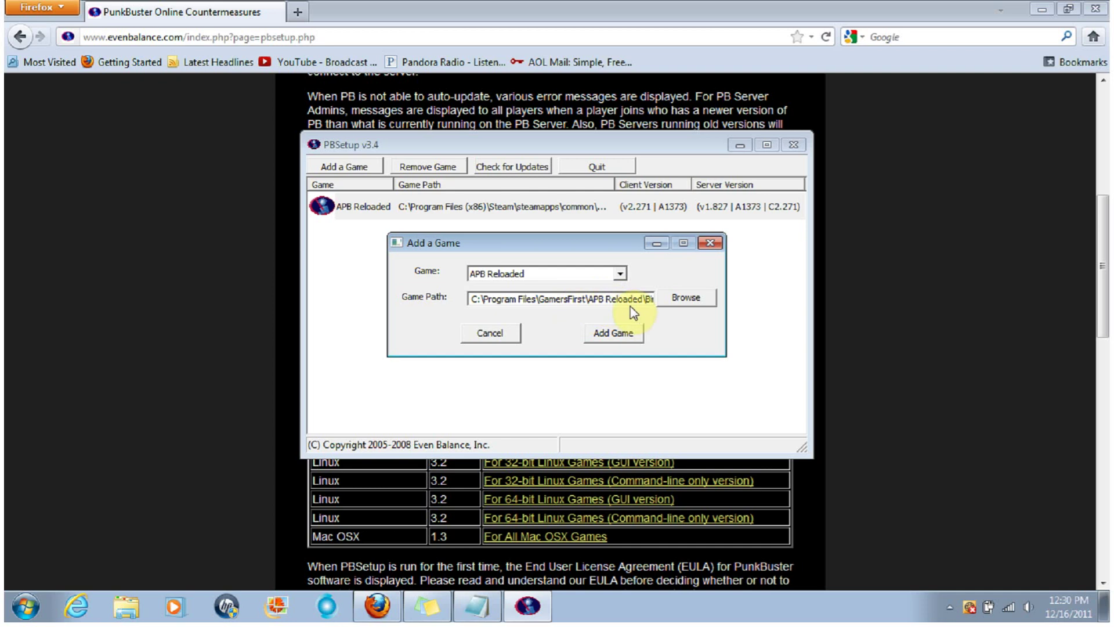
left_click(667, 298)
- In Browse For Folder, drill down Local Disk (C:) > Program Files (x86) > Steam
left_click_drag(660, 184, 385, 23)
double_click(232, 156)
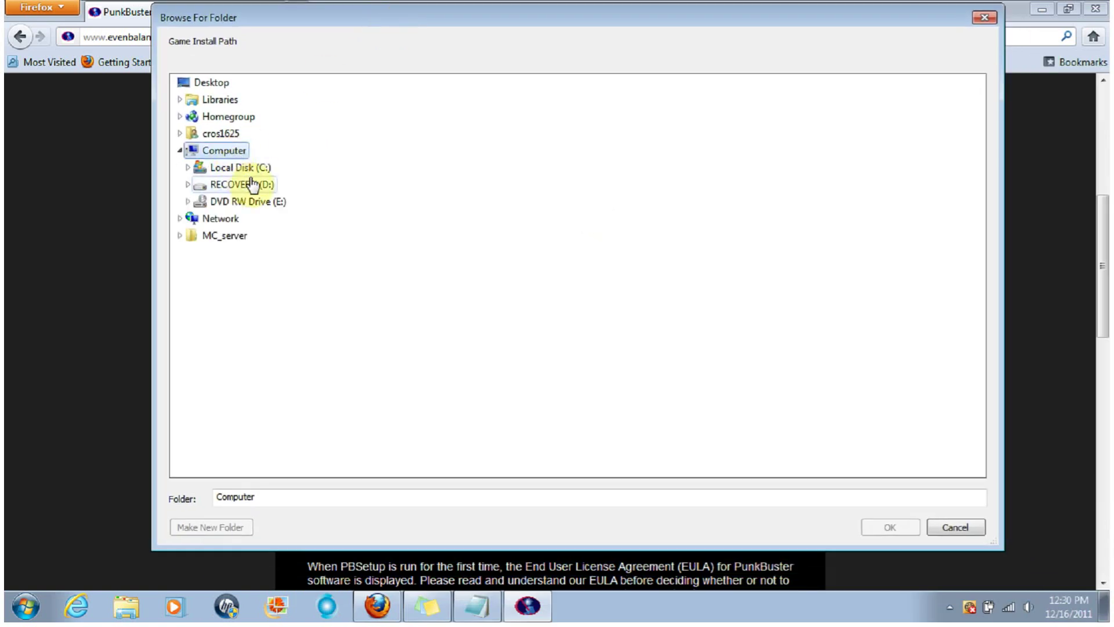
double_click(241, 167)
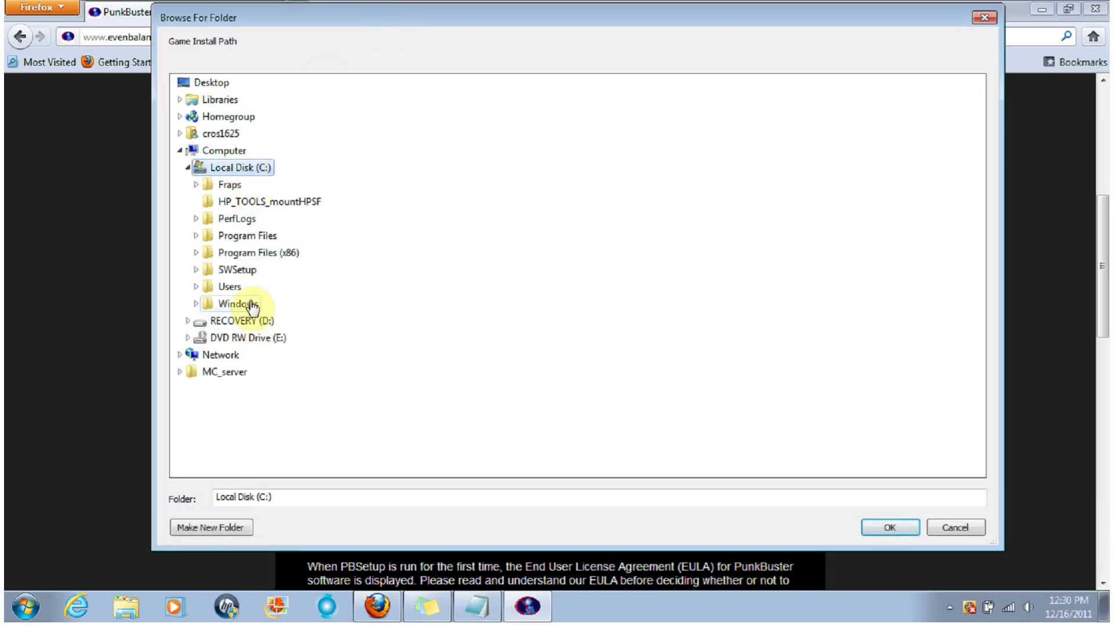
double_click(249, 253)
scroll(249, 254, "down", 9)
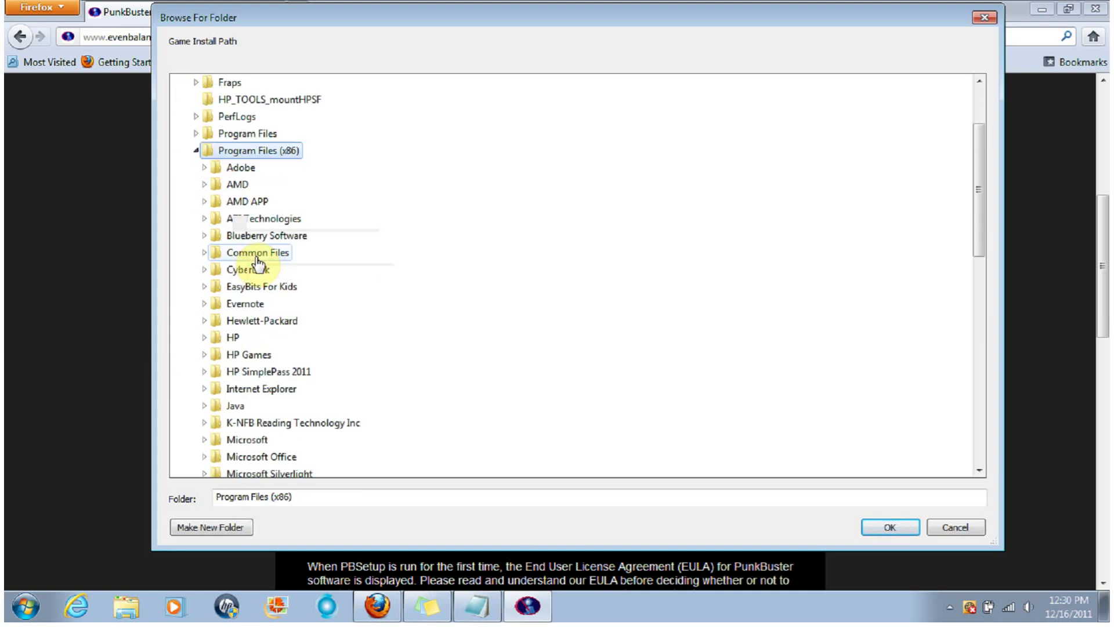
scroll(260, 269, "down", 1)
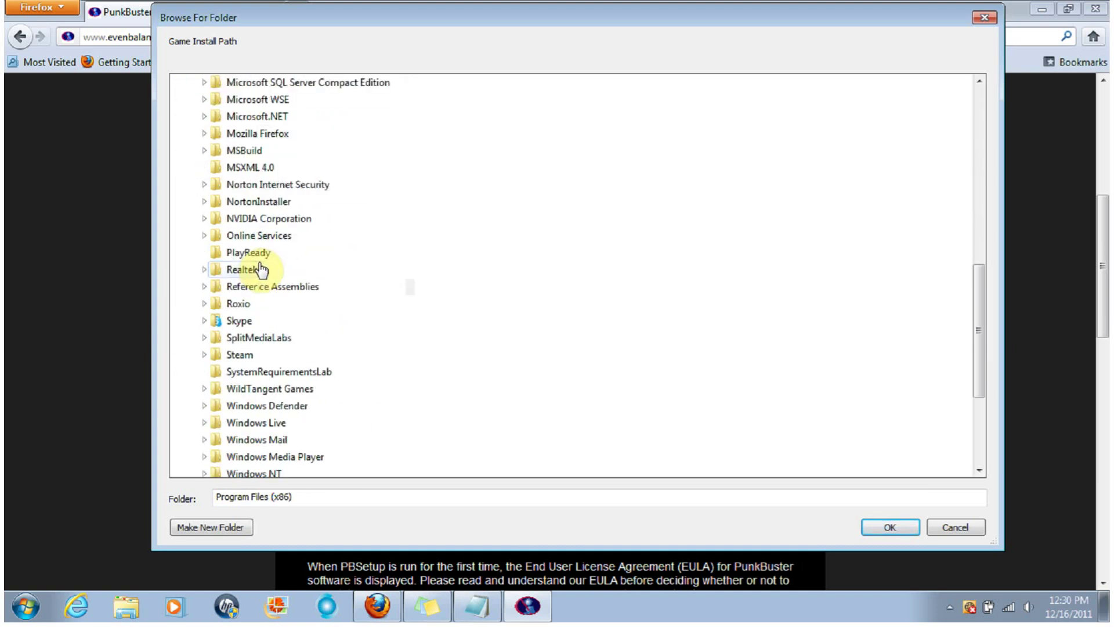
double_click(239, 355)
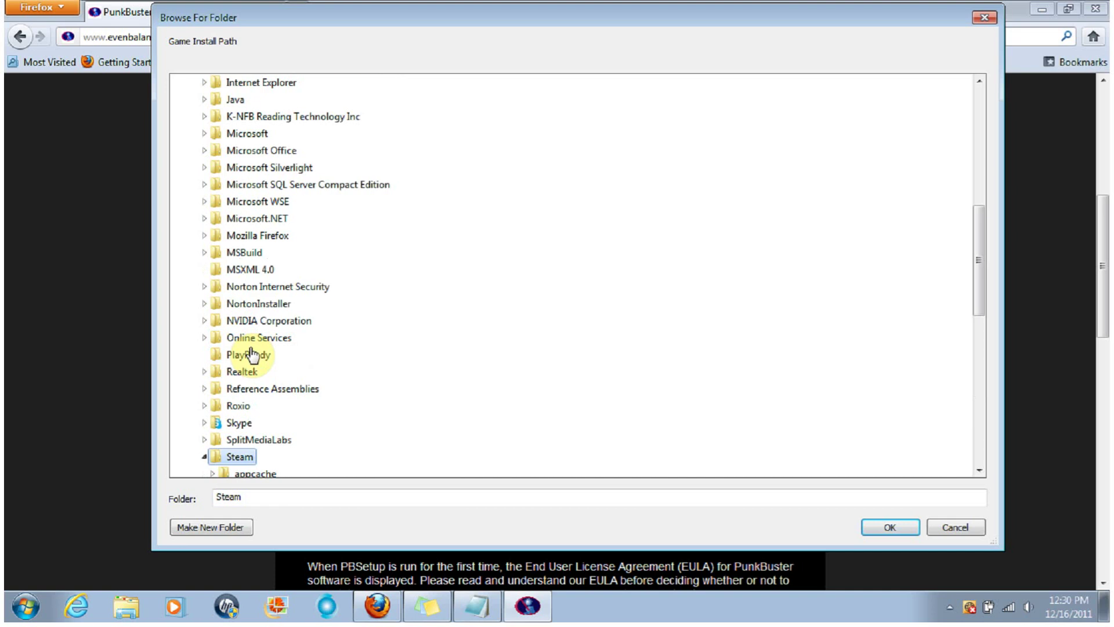
- Continue through steamapps\common\apb reloaded and confirm APBGame as the install path
scroll(264, 349, "down", 4)
scroll(266, 350, "down", 1)
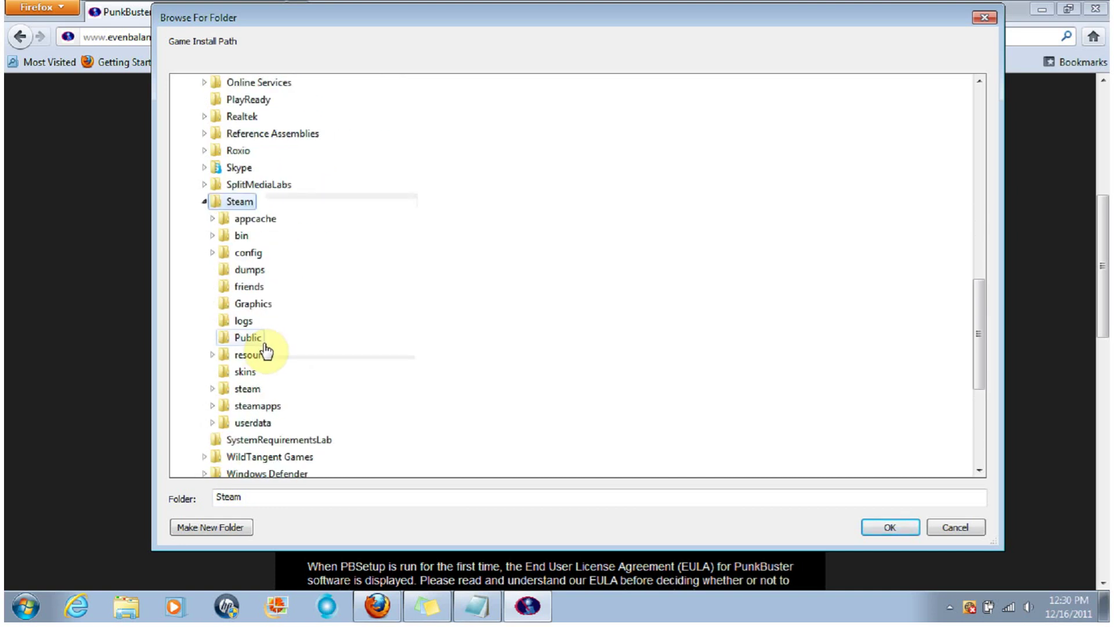
double_click(263, 409)
scroll(264, 415, "down", 2)
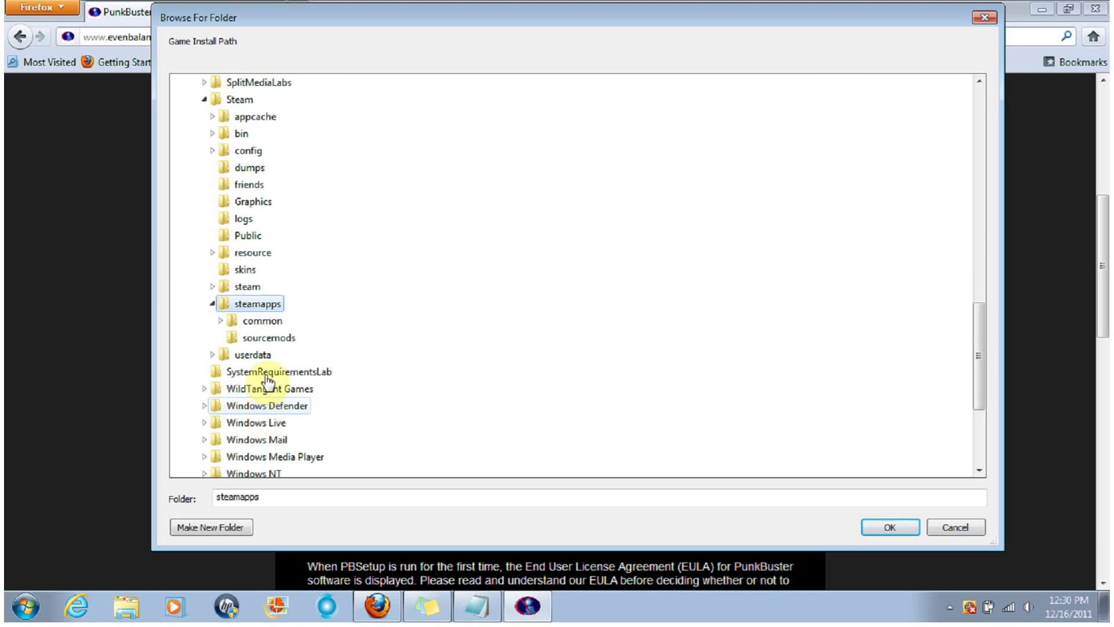
double_click(262, 325)
scroll(265, 334, "down", 3)
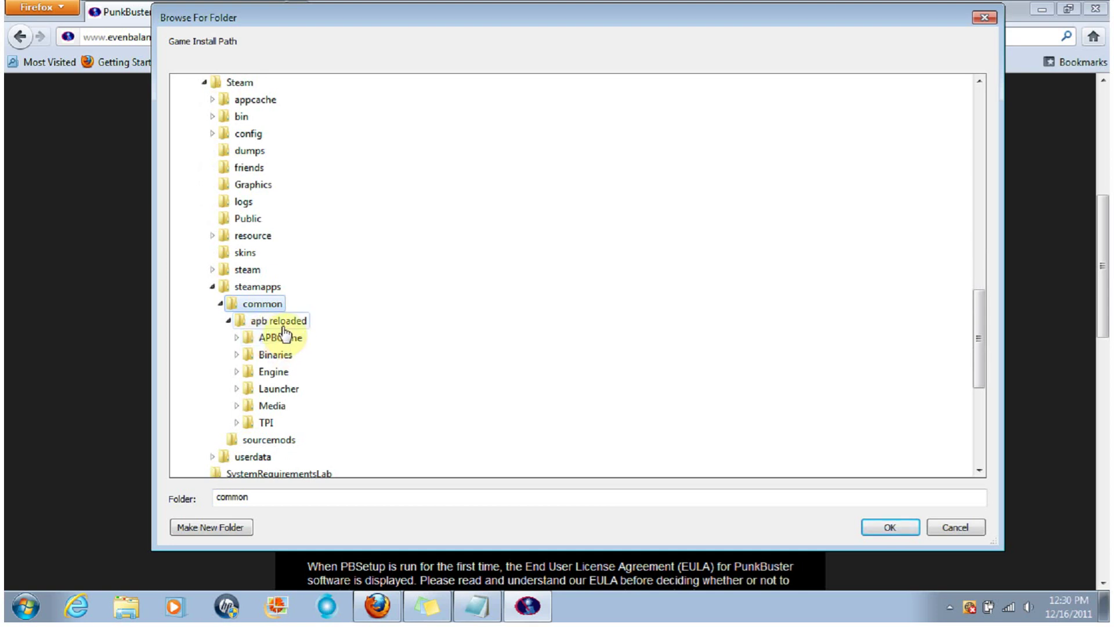
double_click(280, 337)
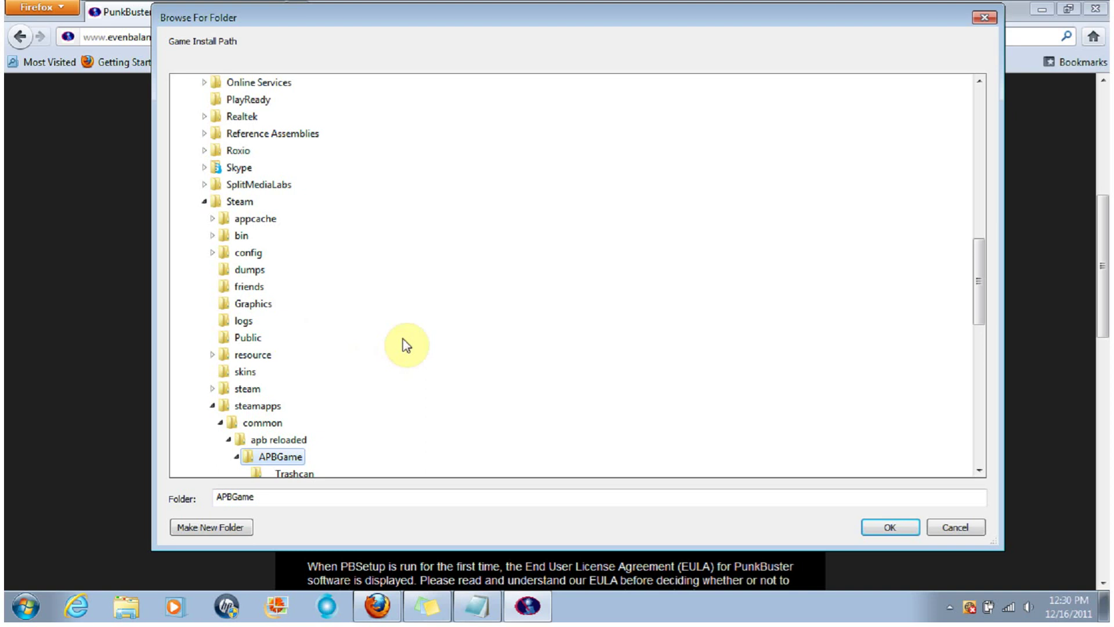
scroll(388, 364, "down", 2)
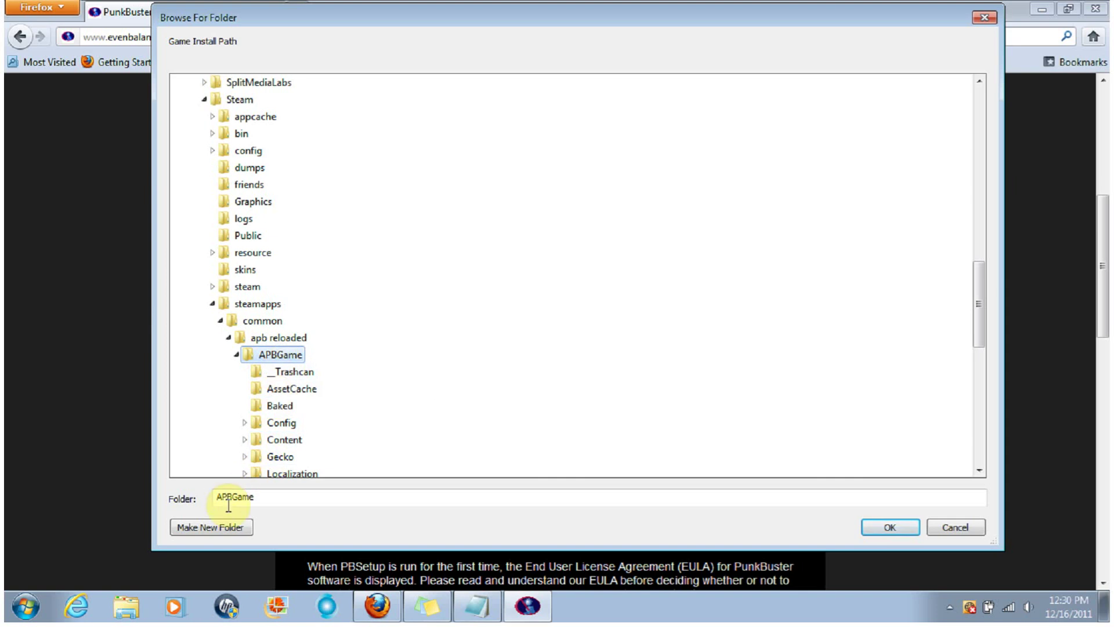
left_click(891, 526)
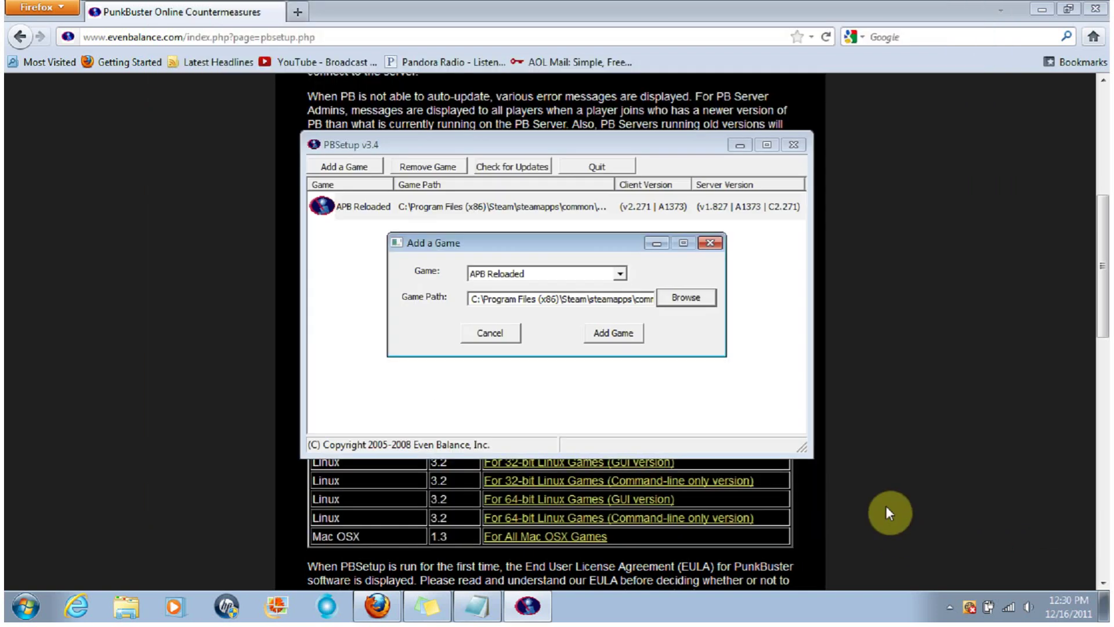
- Submit APB Reloaded with the Steam path, dismiss the already-configured notice, and confirm no updates are needed
left_click(618, 338)
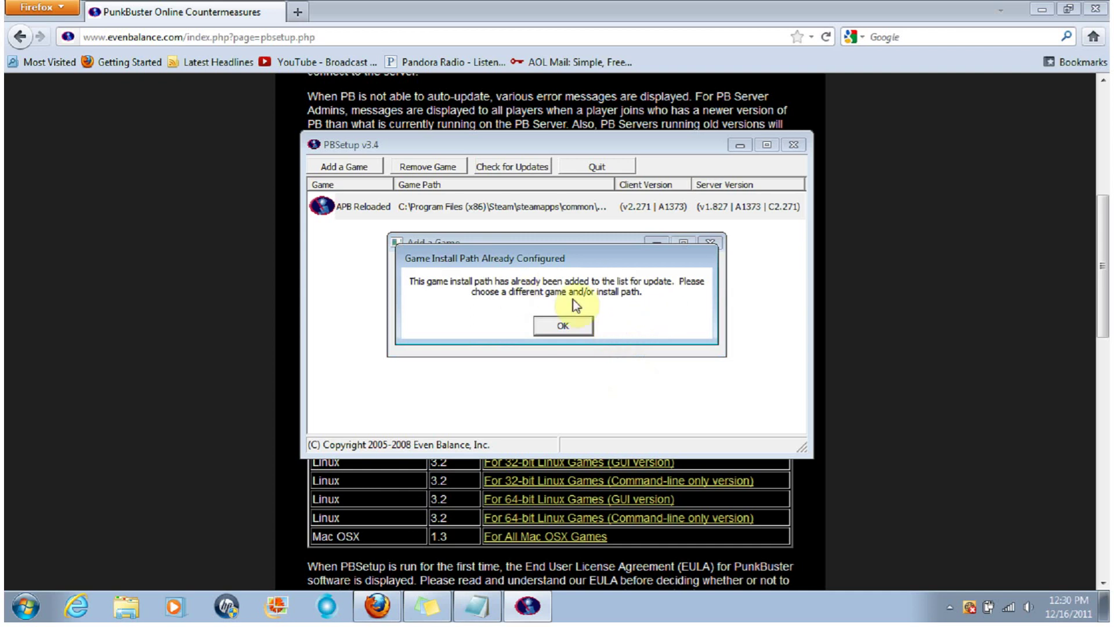
left_click(559, 328)
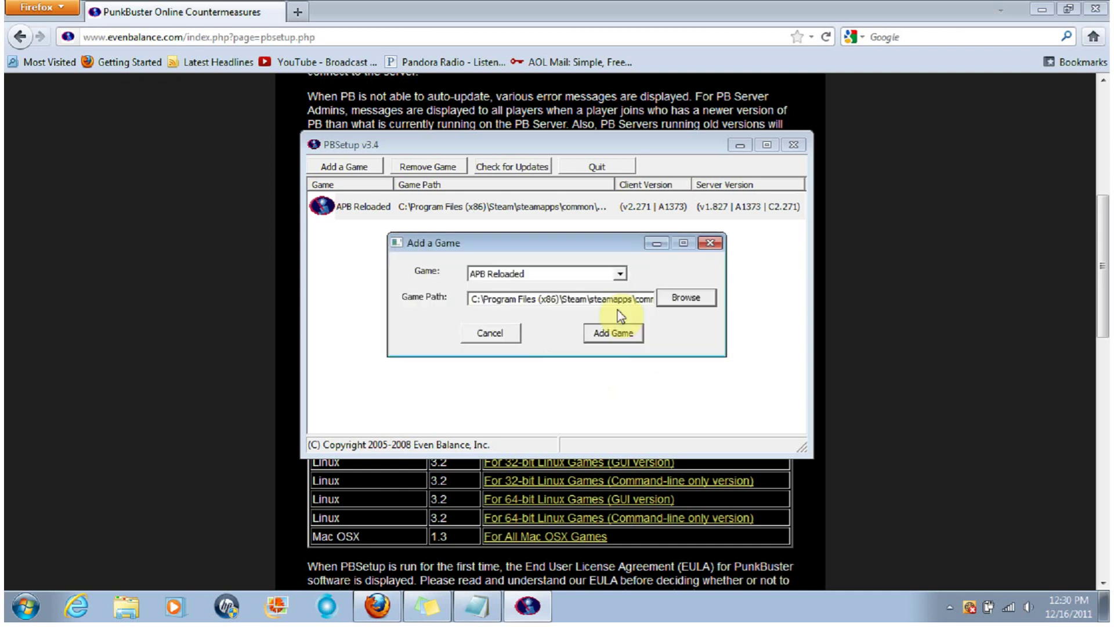
left_click(710, 242)
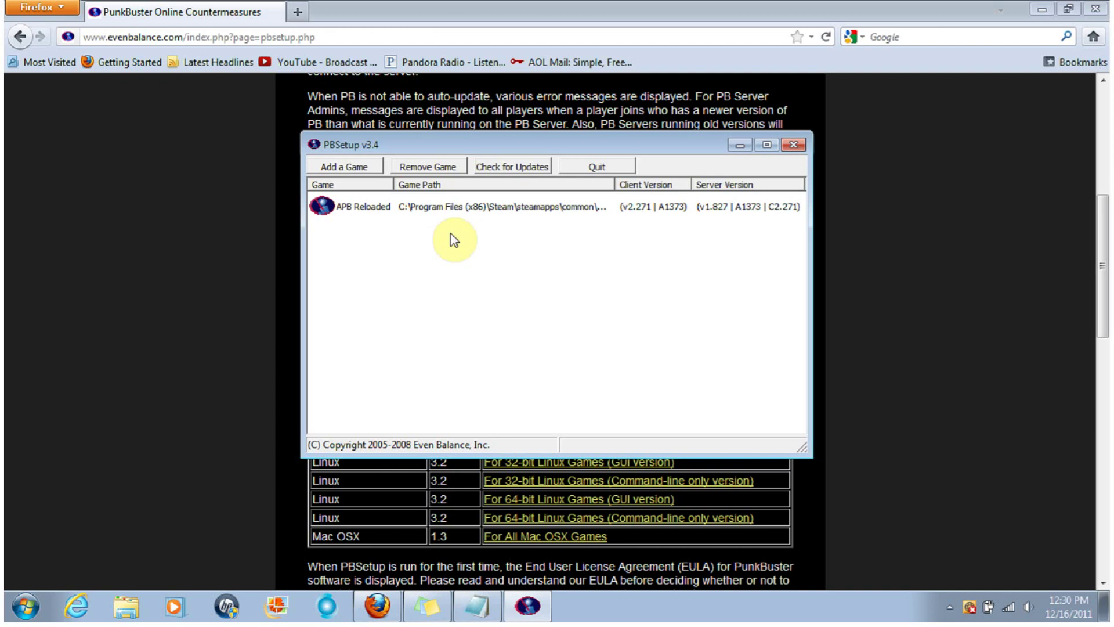
left_click(512, 171)
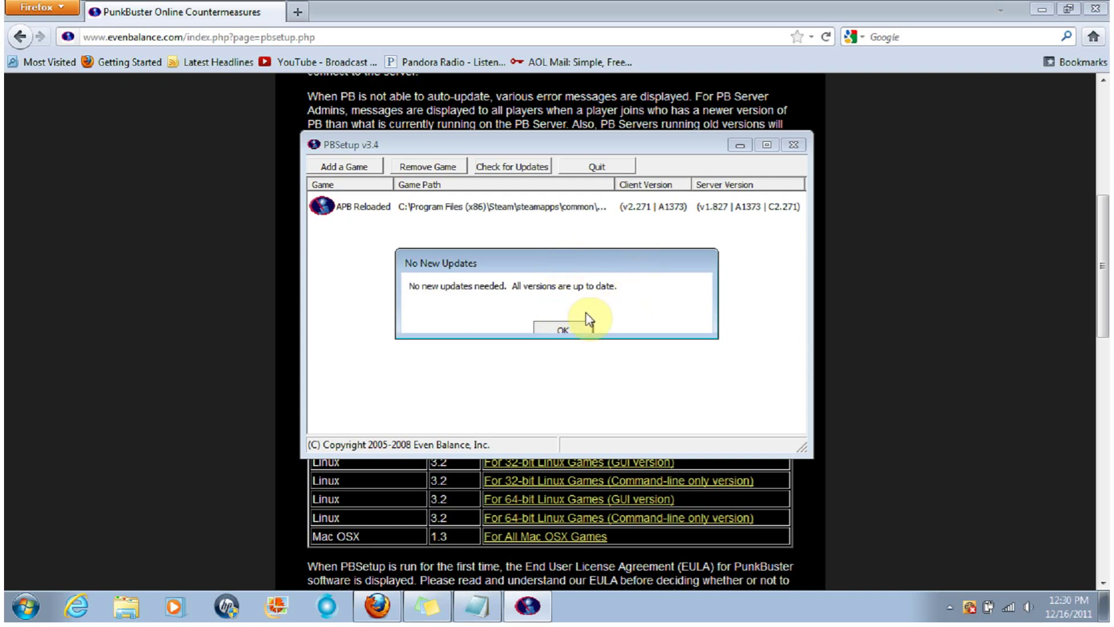
left_click(587, 328)
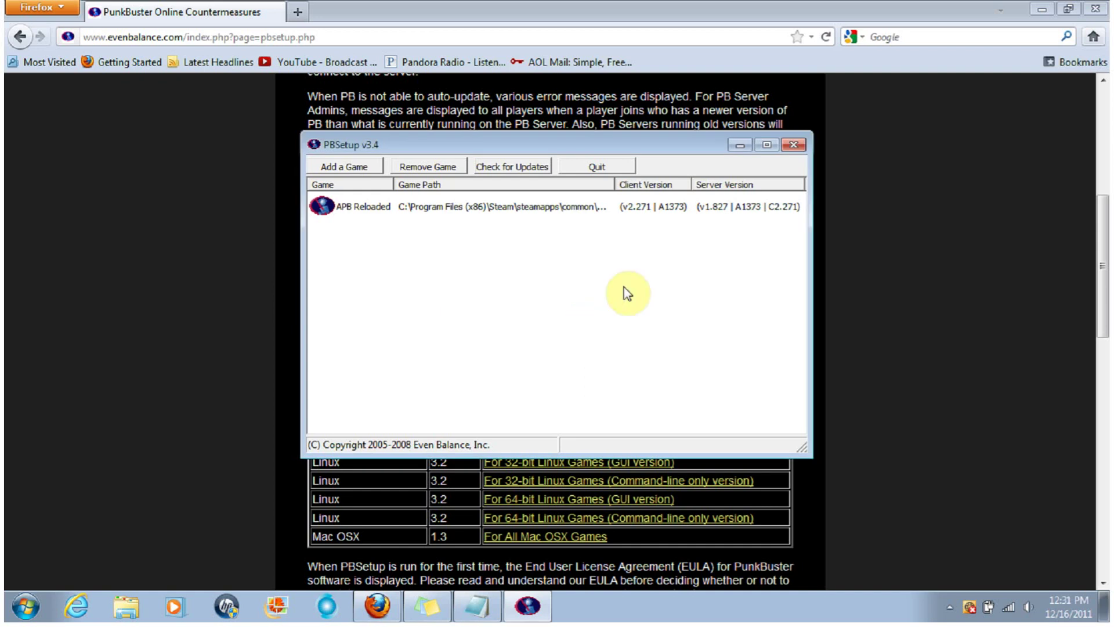
- Close the PBSetup v3.4 window
left_click(798, 148)
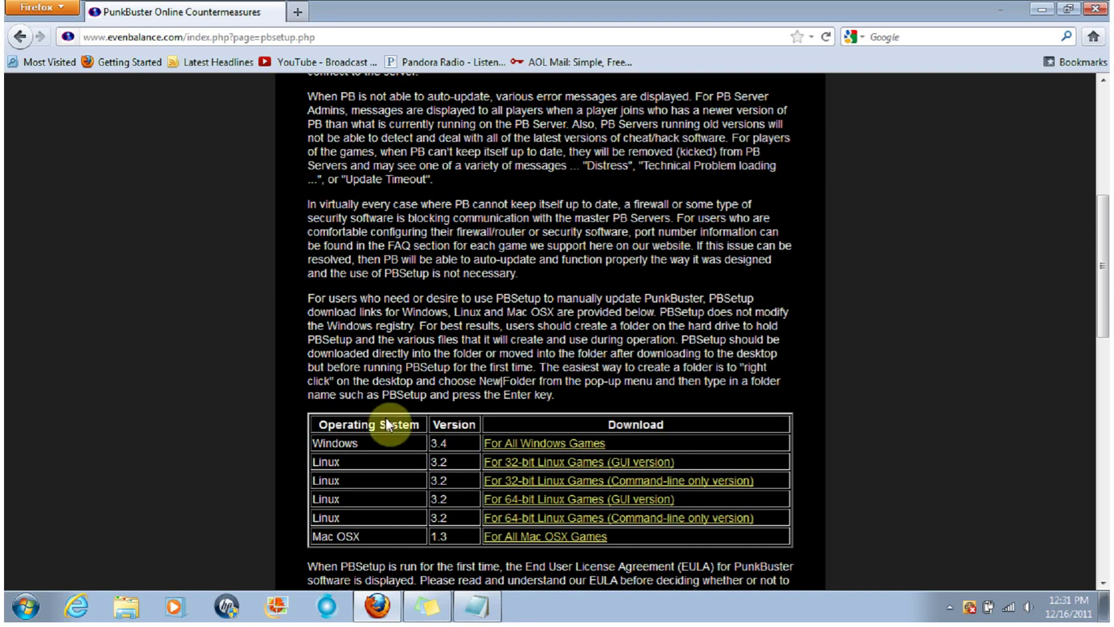